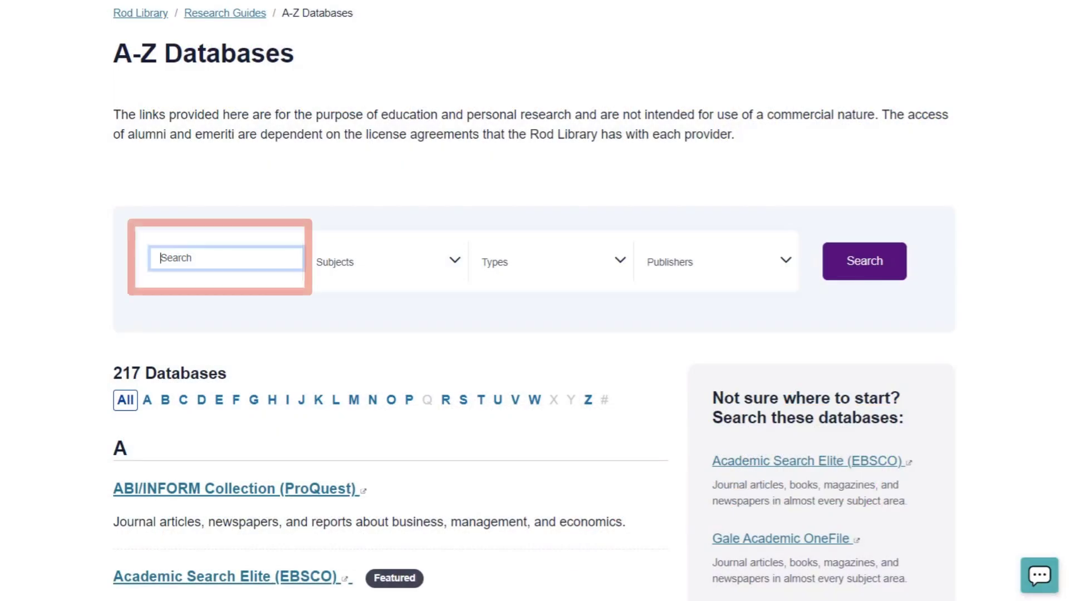
# Search the A-Z database list for CINAHL
pyautogui.write('CINAHL')
pyautogui.press('Return')
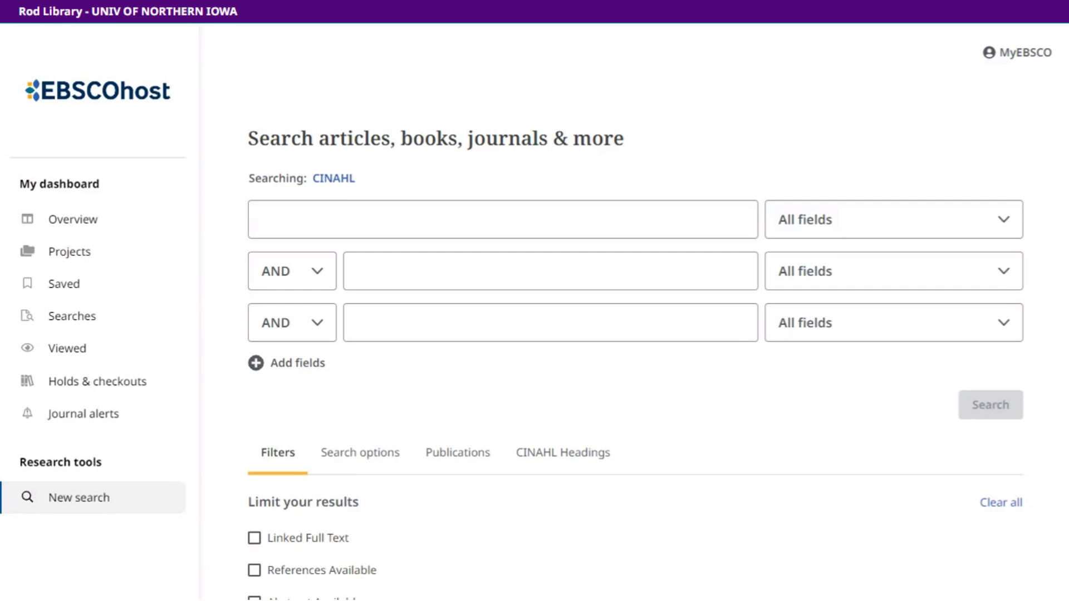
# Search CINAHL for the exact phrase "blood clots" and limit the results to the past 5 years
pyautogui.click(262, 219)
pyautogui.write('"bl')
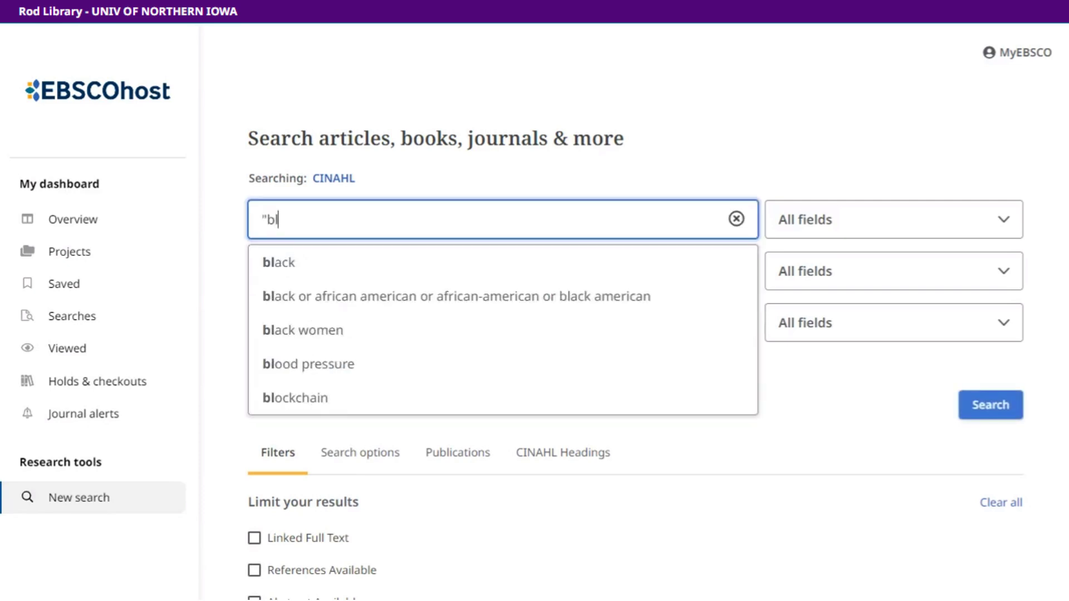
pyautogui.write('ood clots"')
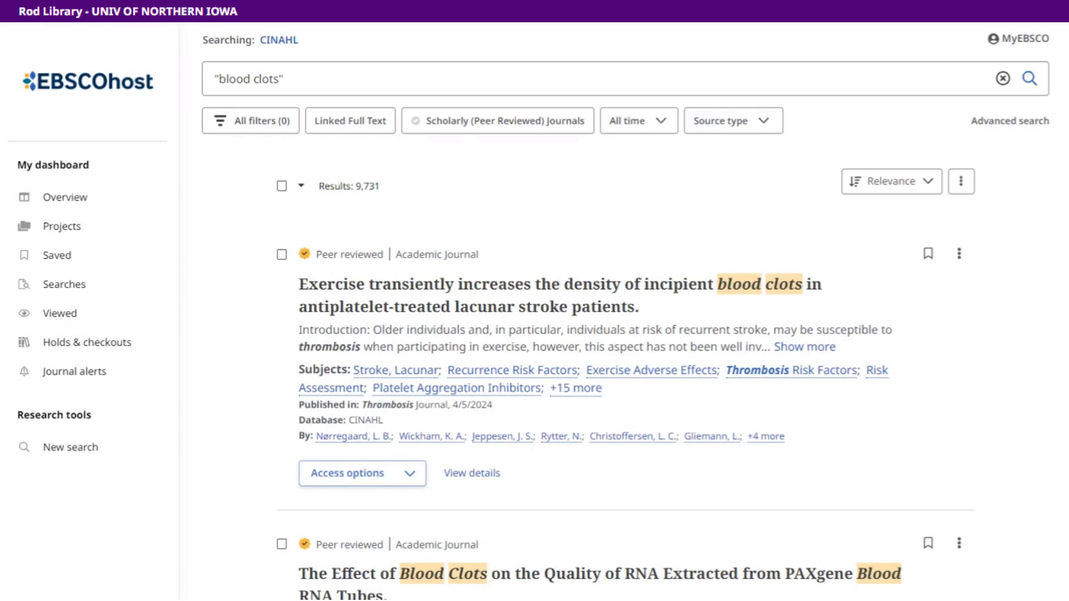
pyautogui.click(639, 121)
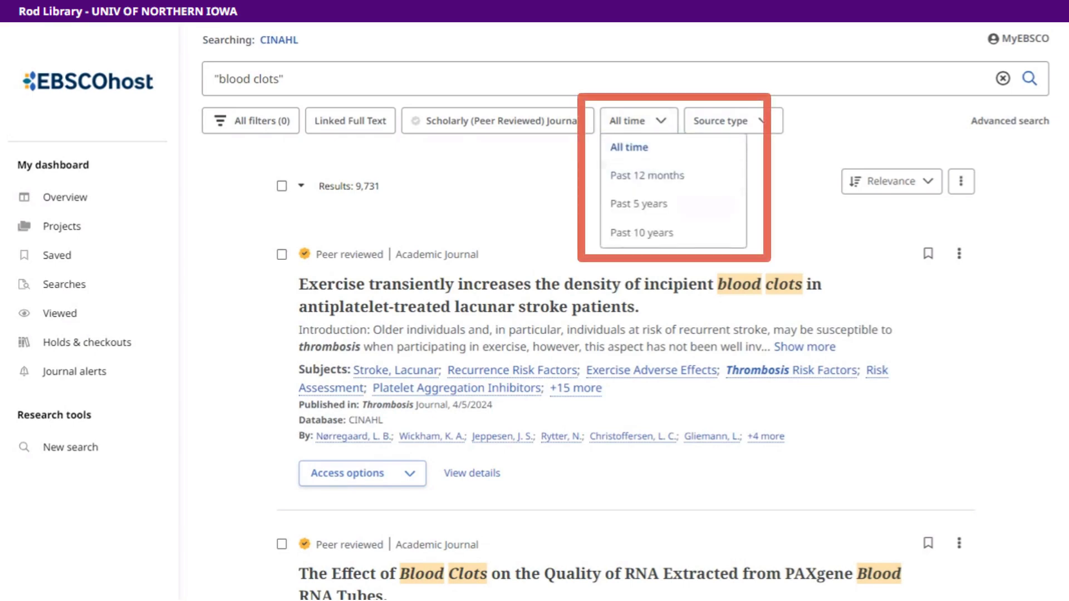
pyautogui.click(666, 204)
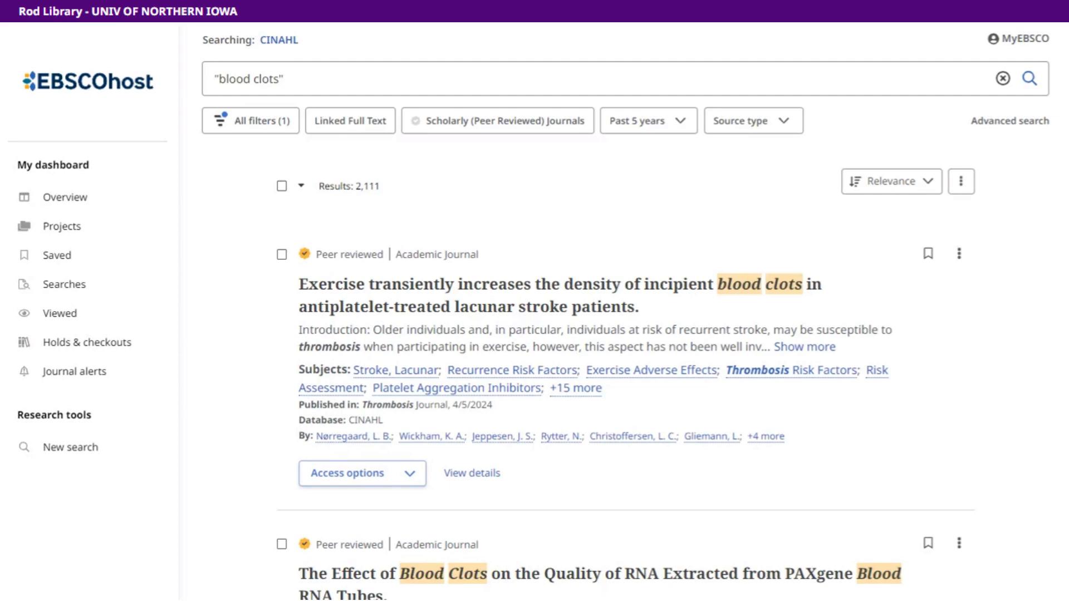
# Narrow the search to "blood clots" AND "pancreatic cancer", keeping both as exact phrases
pyautogui.click(284, 78)
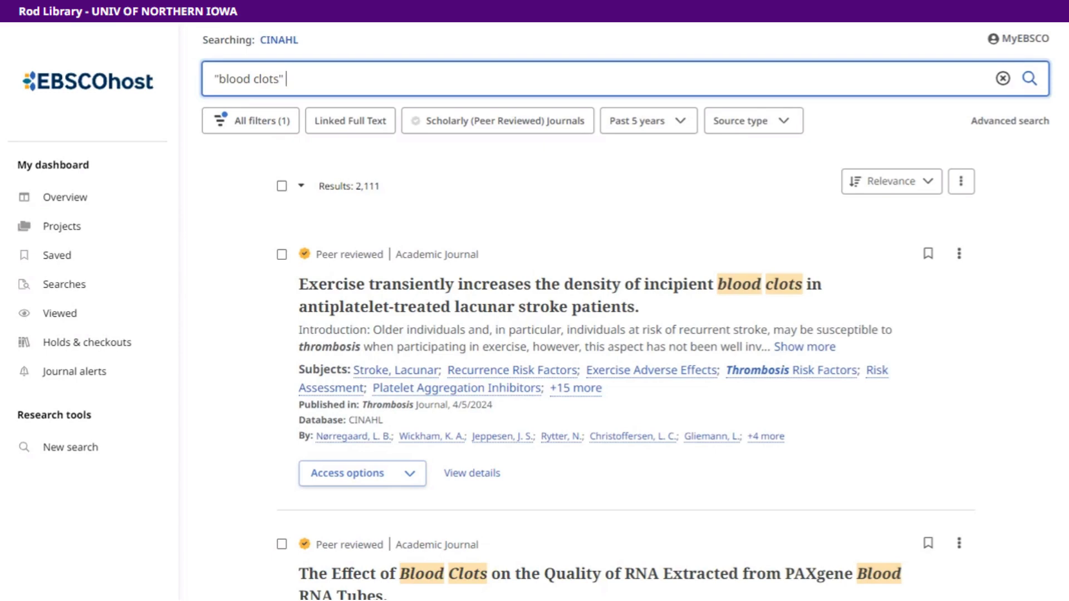
pyautogui.write('AND "')
pyautogui.write('pand')
pyautogui.write('reatic')
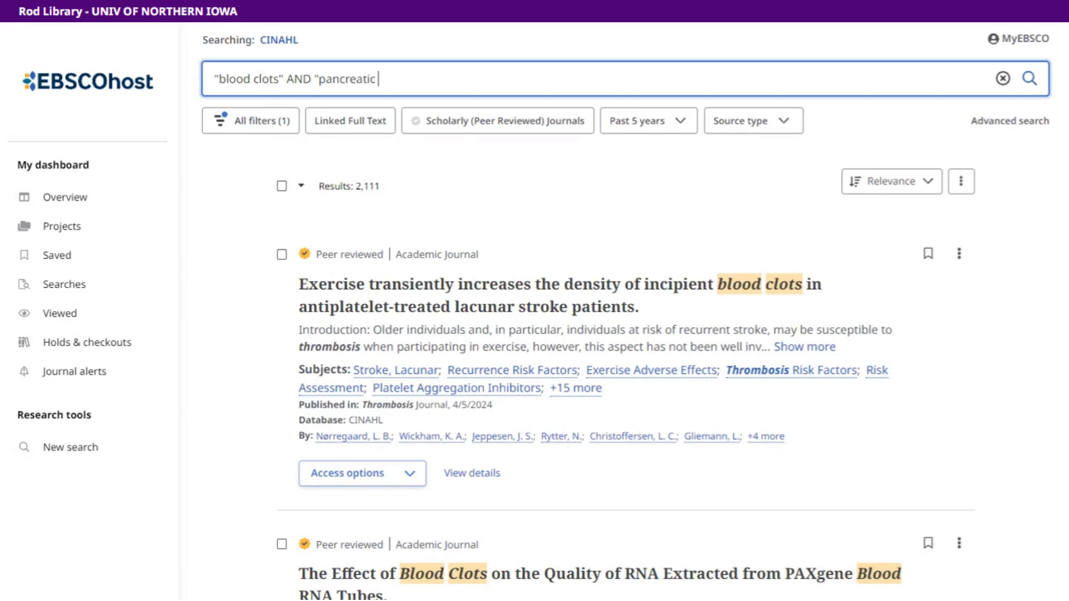
pyautogui.write(' cancer"')
pyautogui.press('Return')
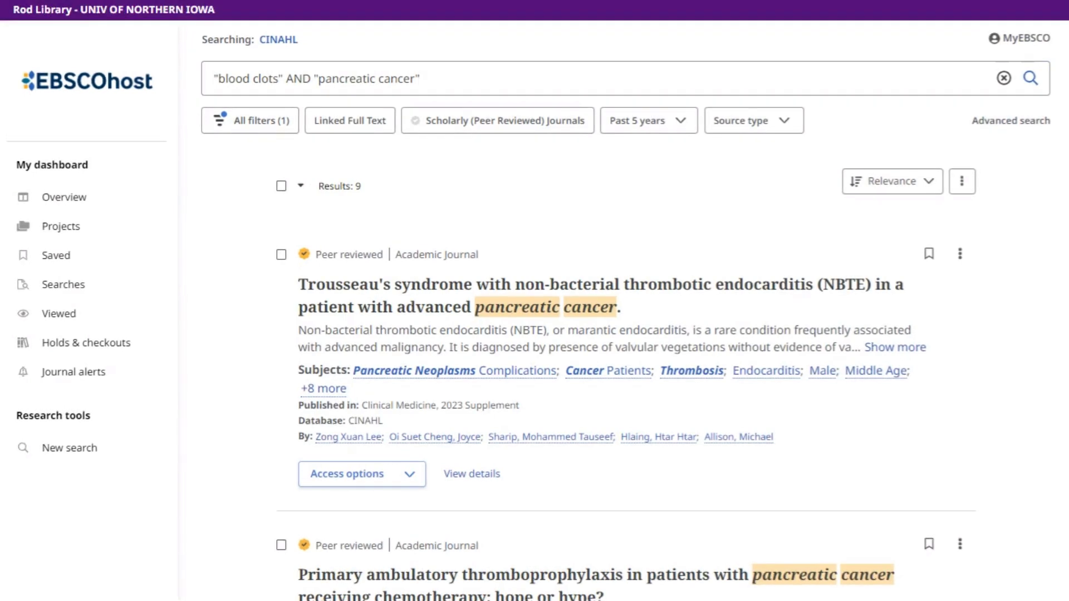
# Look through the first results and open the access options of the Trousseau's syndrome article
pyautogui.scroll(-5, 626, 367)
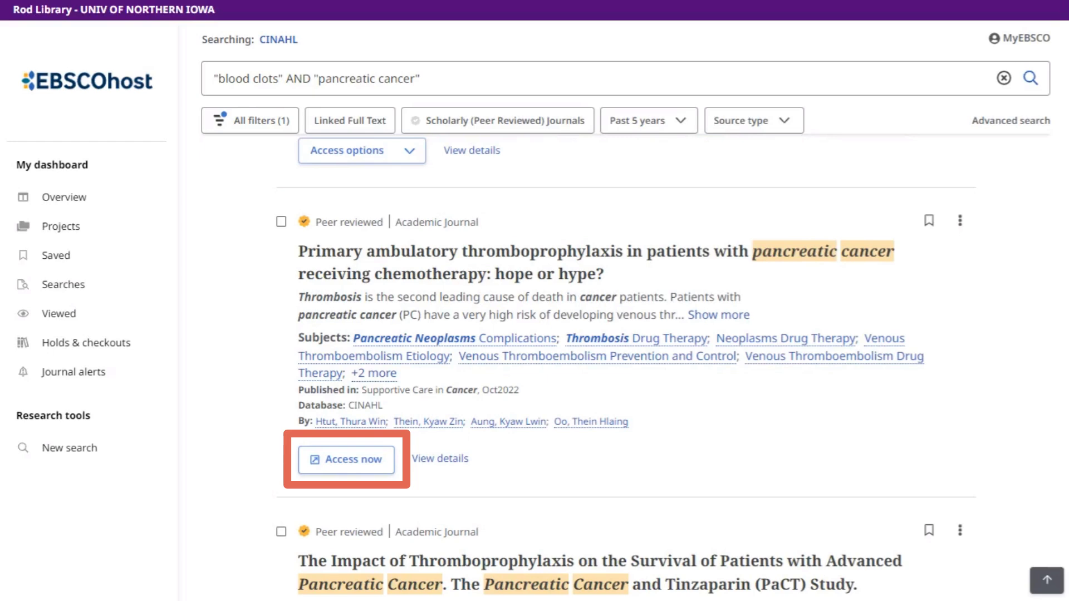
pyautogui.scroll(4, 626, 367)
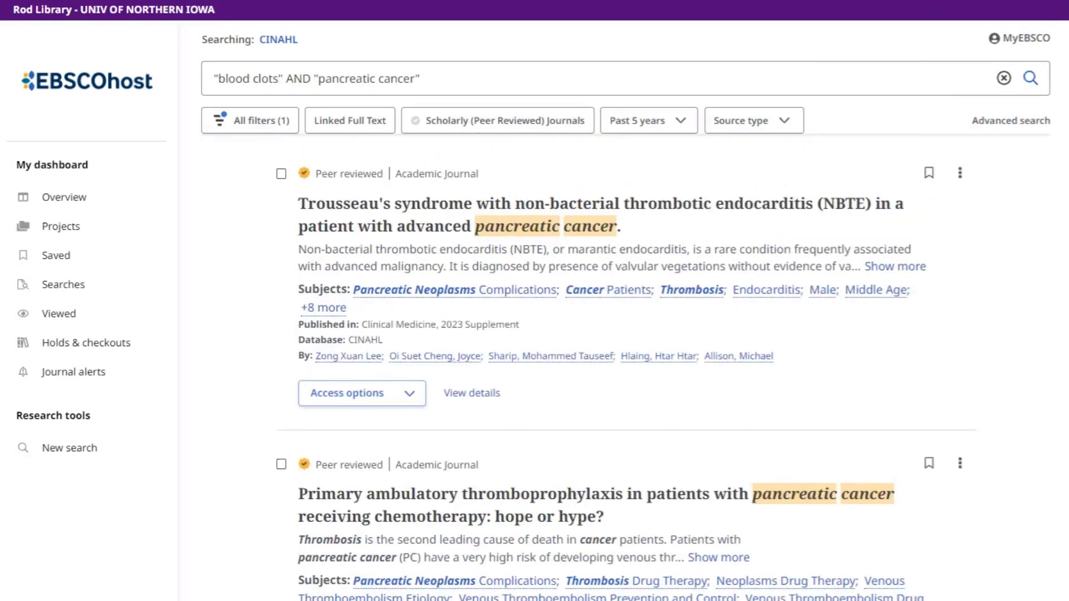
pyautogui.click(362, 394)
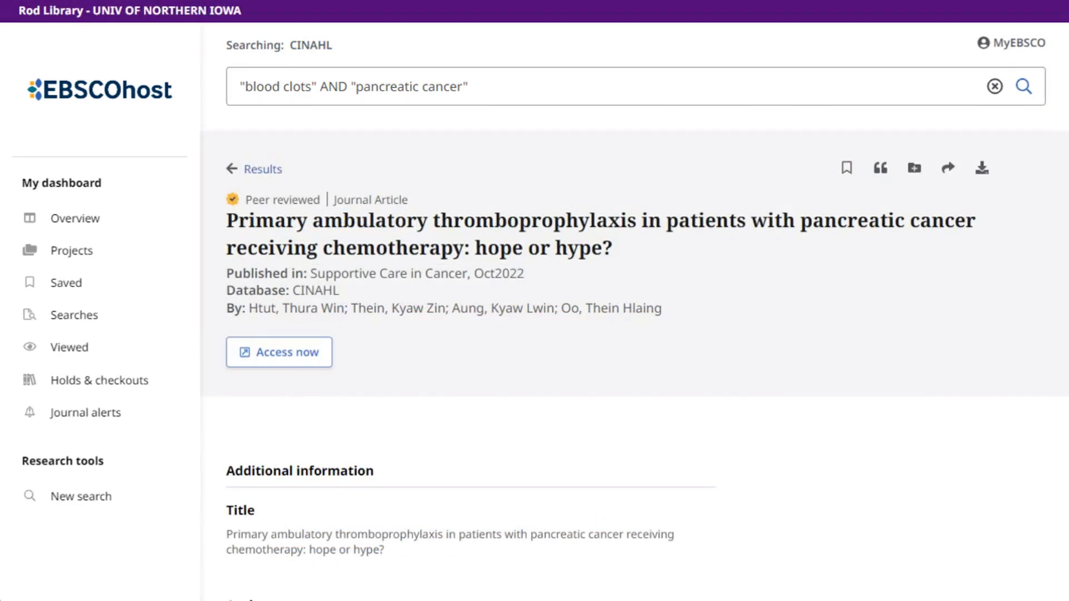
# Examine the abstract and the major and minor subjects in the record of the primary ambulatory thromboprophylaxis article
pyautogui.scroll(-15, 51, 347)
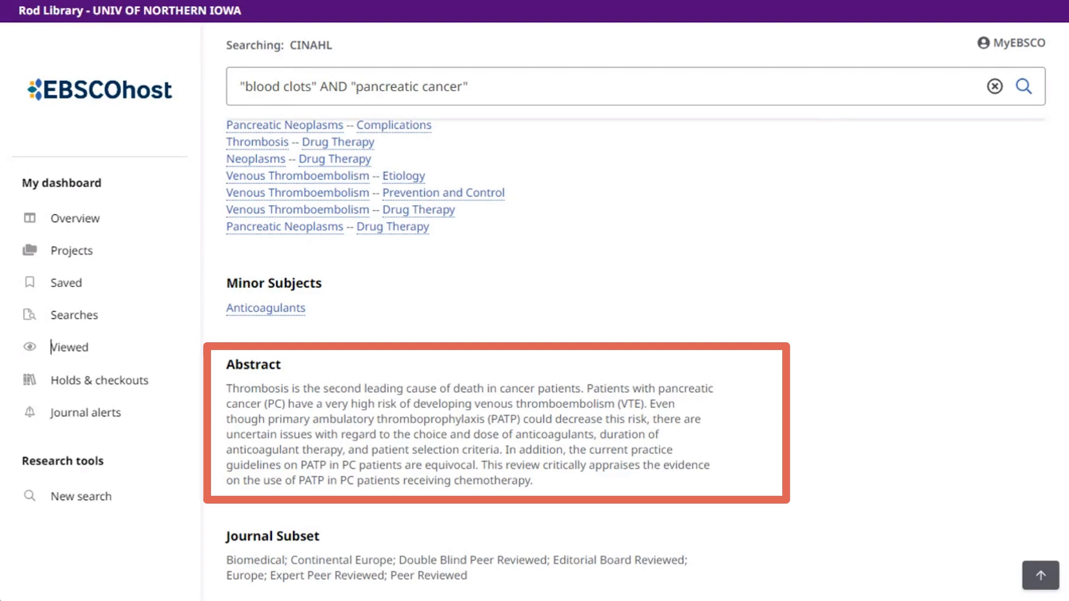
pyautogui.scroll(1, 468, 334)
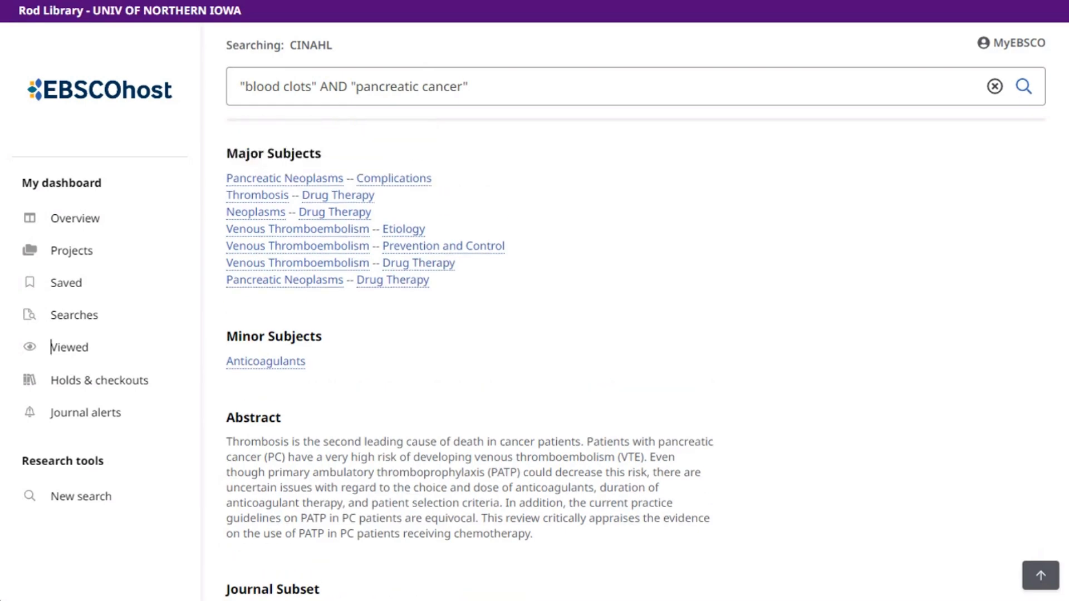
pyautogui.scroll(10, 468, 334)
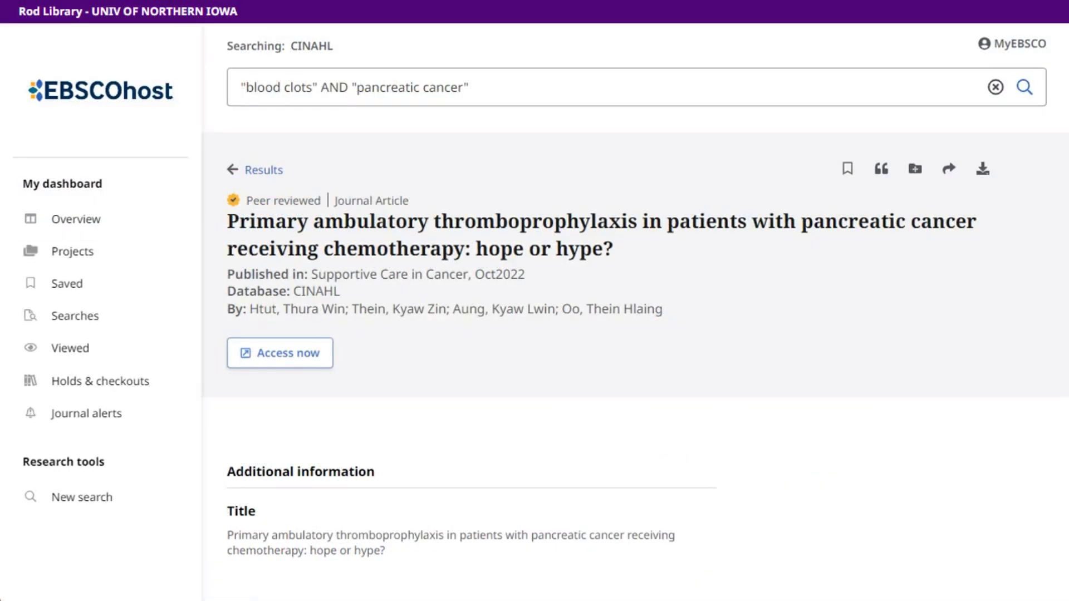
pyautogui.scroll(-15, 635, 360)
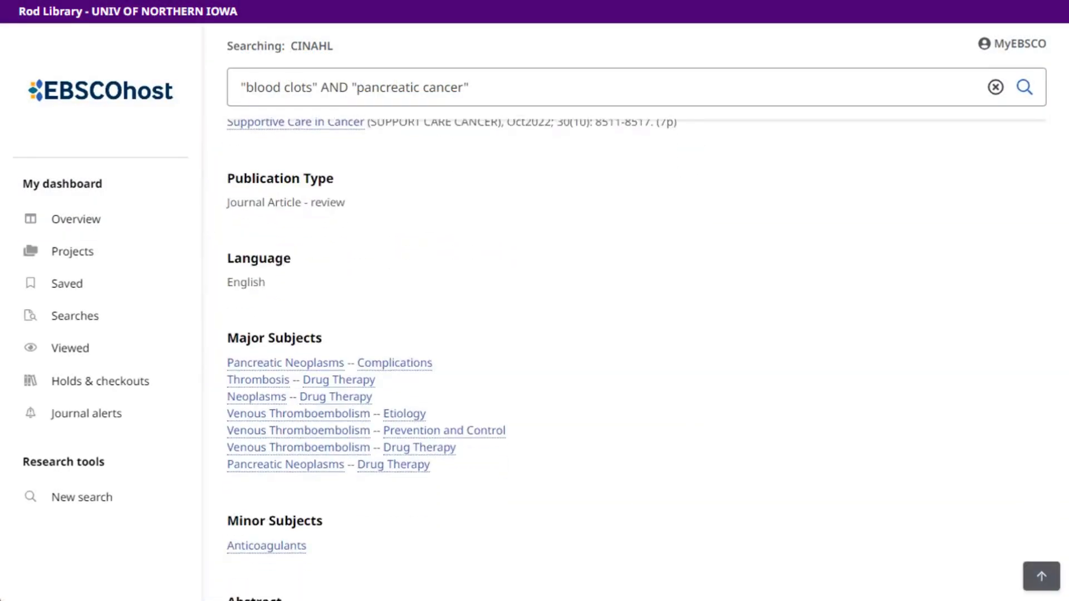
pyautogui.scroll(-1, 470, 364)
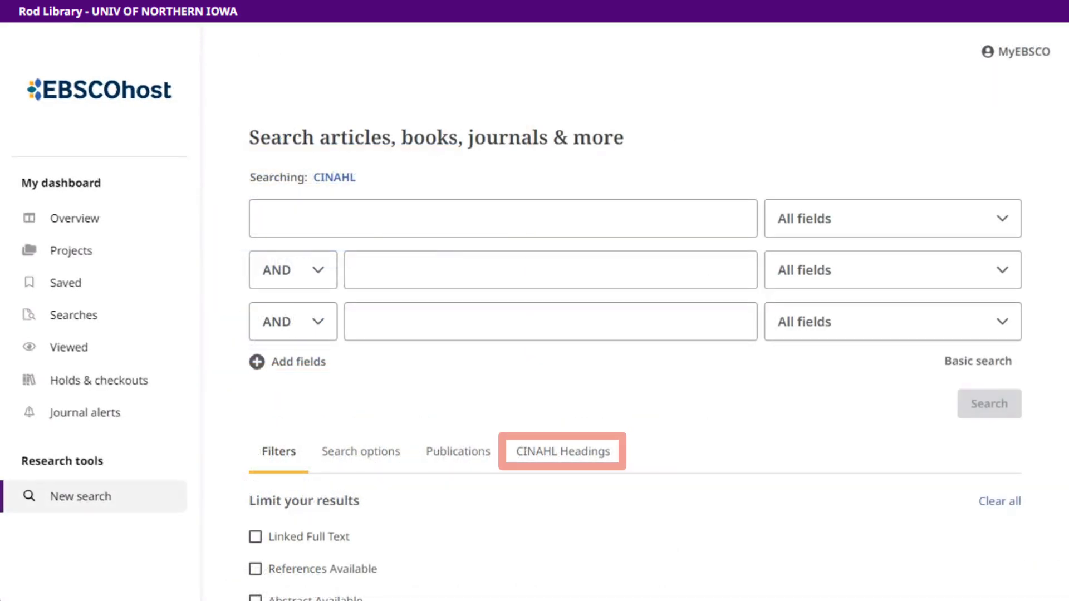
# Look up "kidney stones" in CINAHL Headings and add the exploded Kidney Calculi heading to the search
pyautogui.click(551, 451)
pyautogui.scroll(-1, 551, 451)
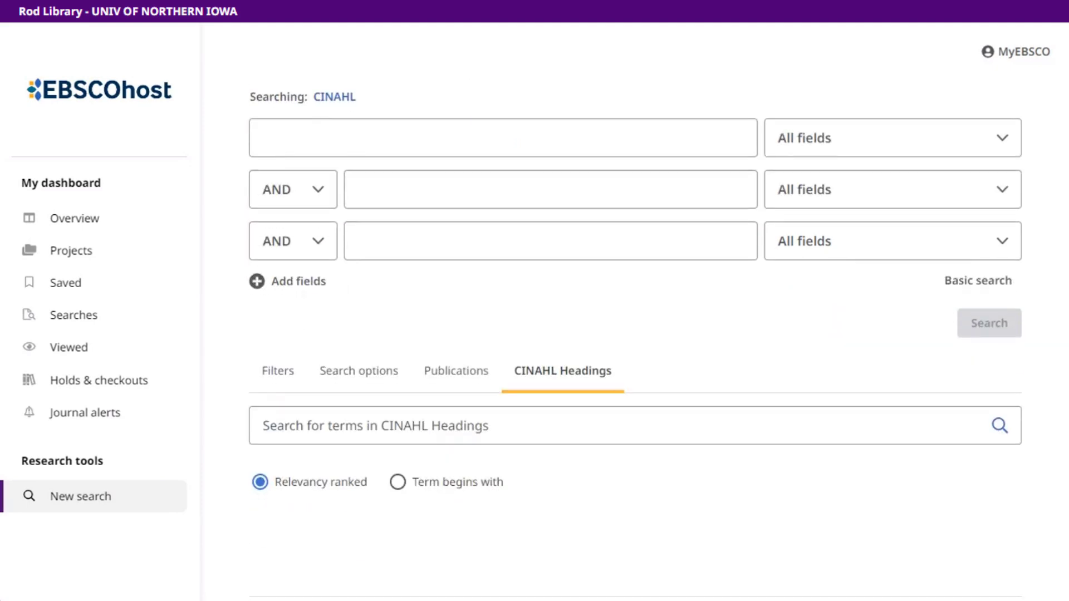
pyautogui.click(551, 426)
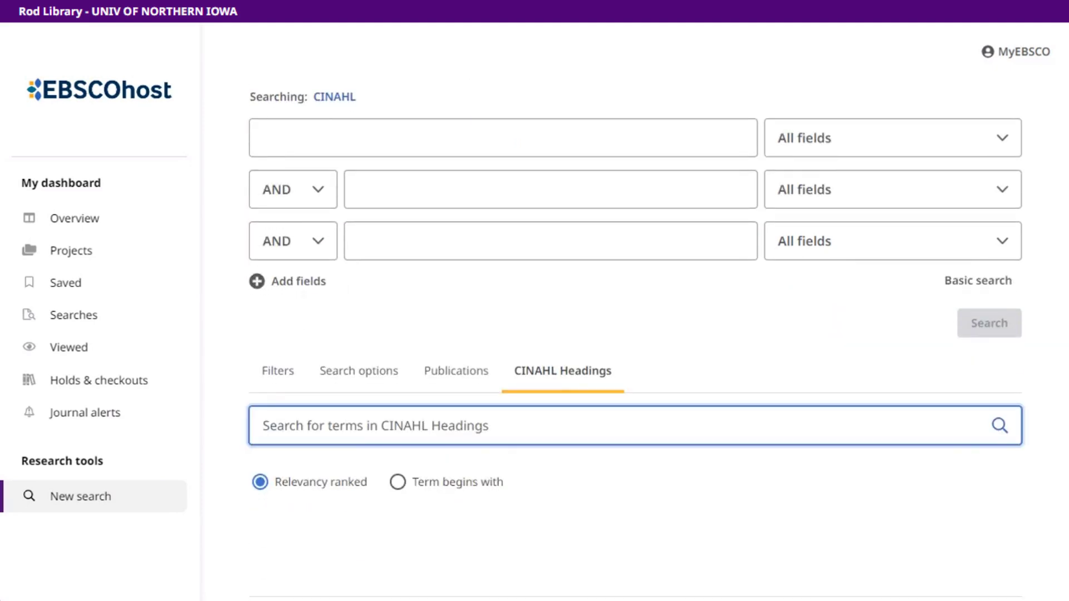
pyautogui.write('kidney stones')
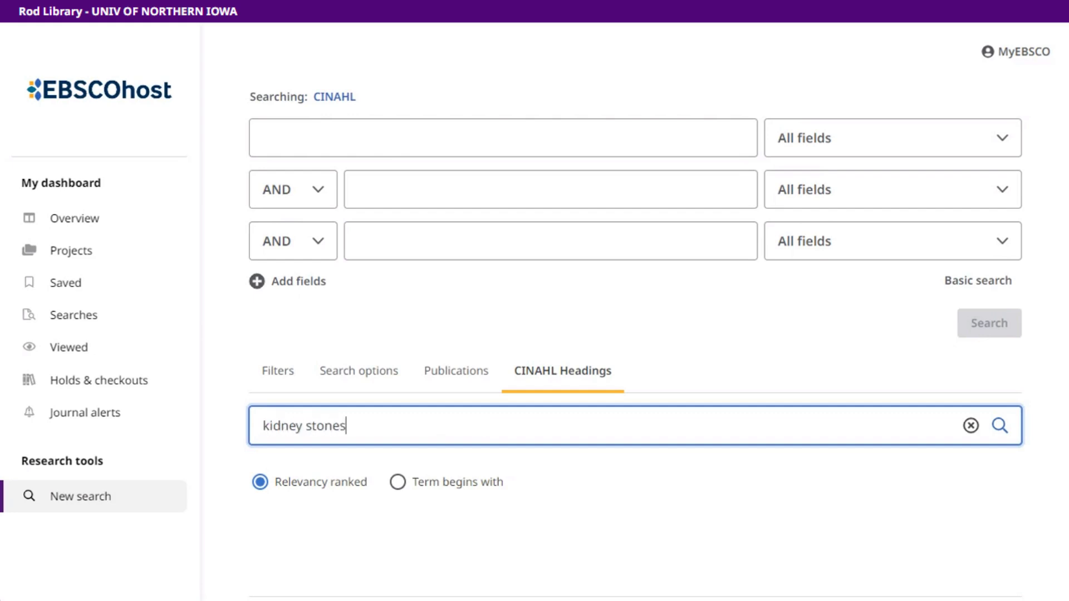
pyautogui.press('Return')
pyautogui.scroll(-3, 636, 338)
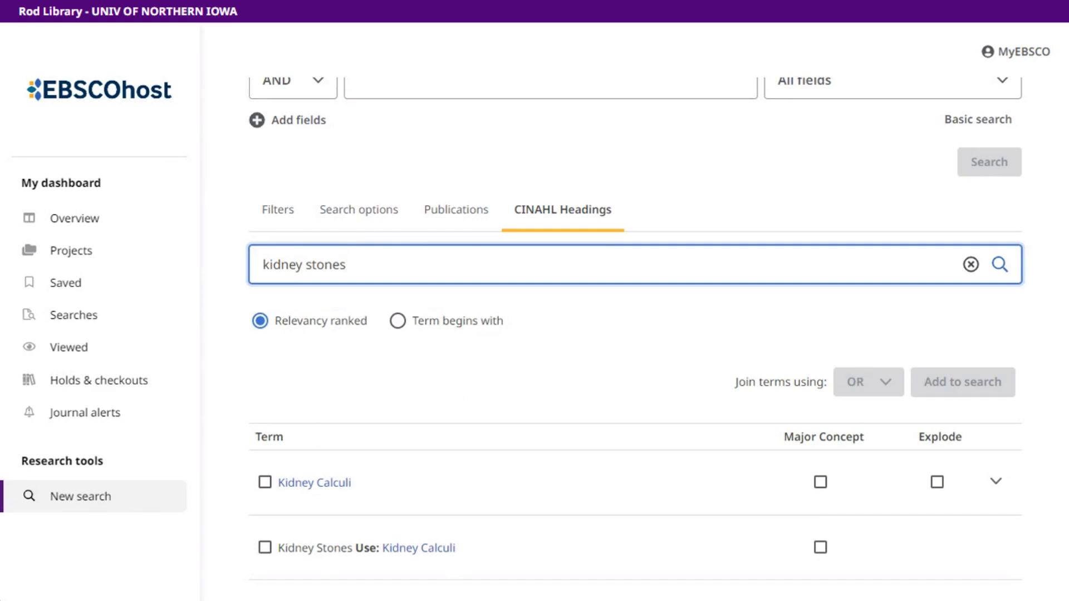
pyautogui.click(265, 483)
pyautogui.click(962, 382)
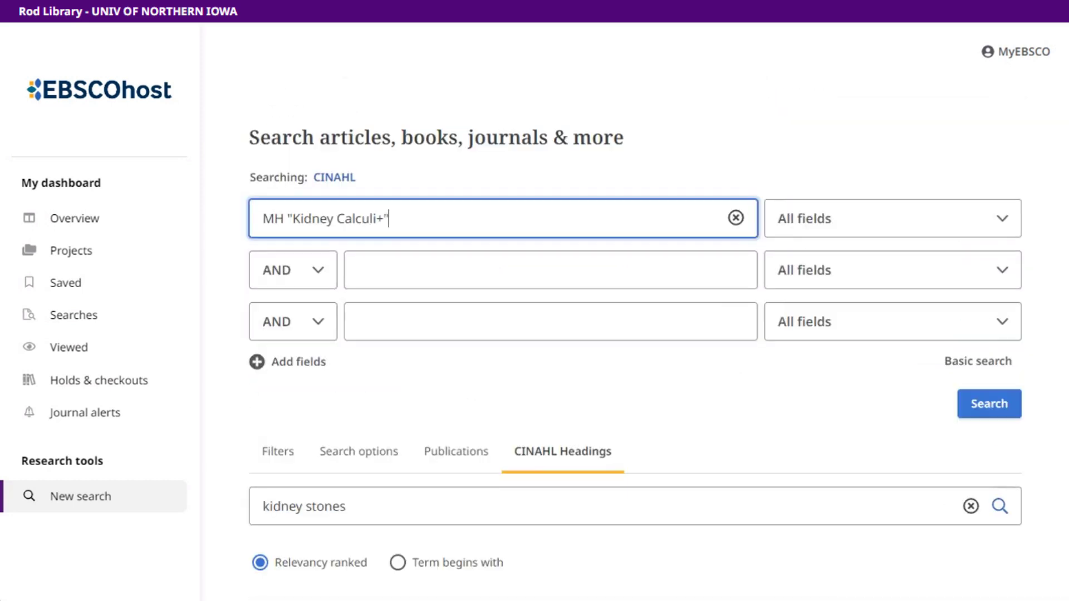
# Look up "low sodium diets" in CINAHL Headings instead and add the Diet, Sodium-Restricted heading to the search
pyautogui.click(346, 506)
pyautogui.press('BackSpace')
pyautogui.press('BackSpace')
pyautogui.press('BackSpace')
pyautogui.press('BackSpace')
pyautogui.press('BackSpace')
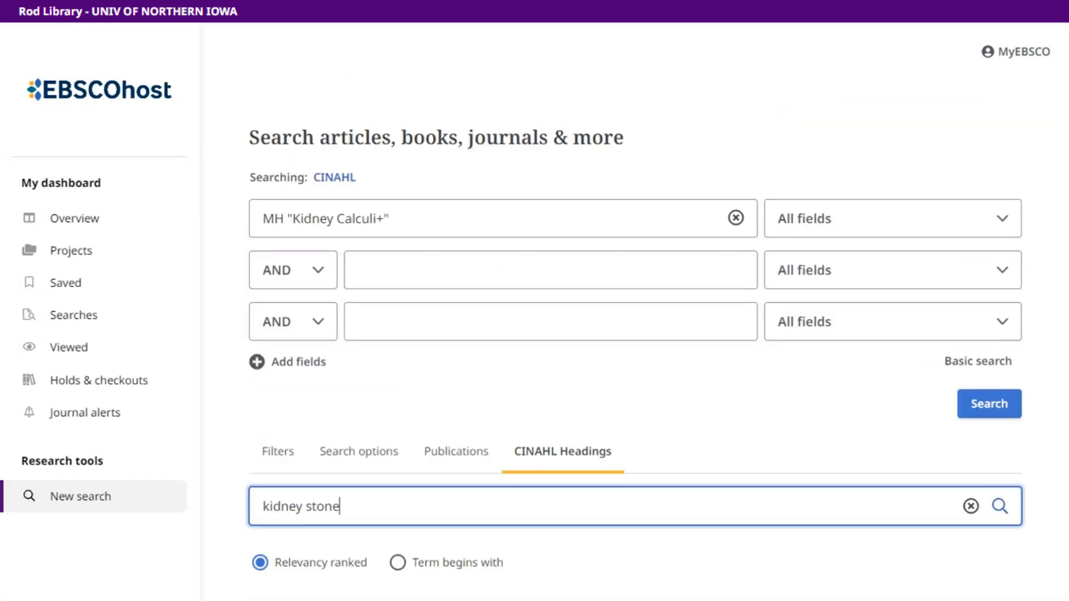
pyautogui.press('BackSpace')
pyautogui.press('BackSpace')
pyautogui.press('BackSpace')
pyautogui.press('BackSpace')
pyautogui.press('BackSpace')
pyautogui.press('BackSpace')
pyautogui.press('BackSpace')
pyautogui.press('BackSpace')
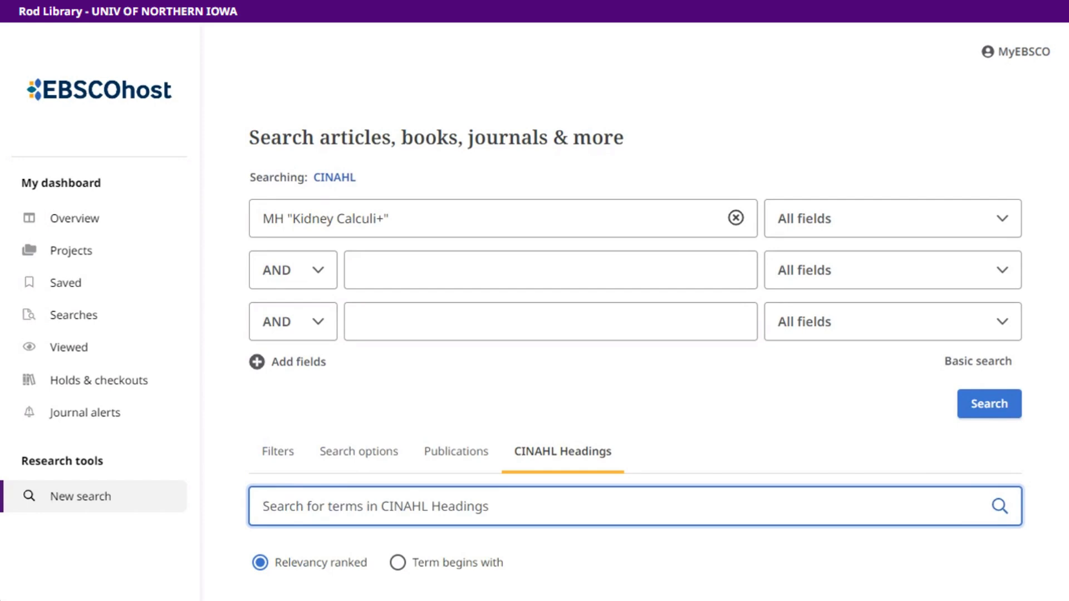
pyautogui.write('low sodium die')
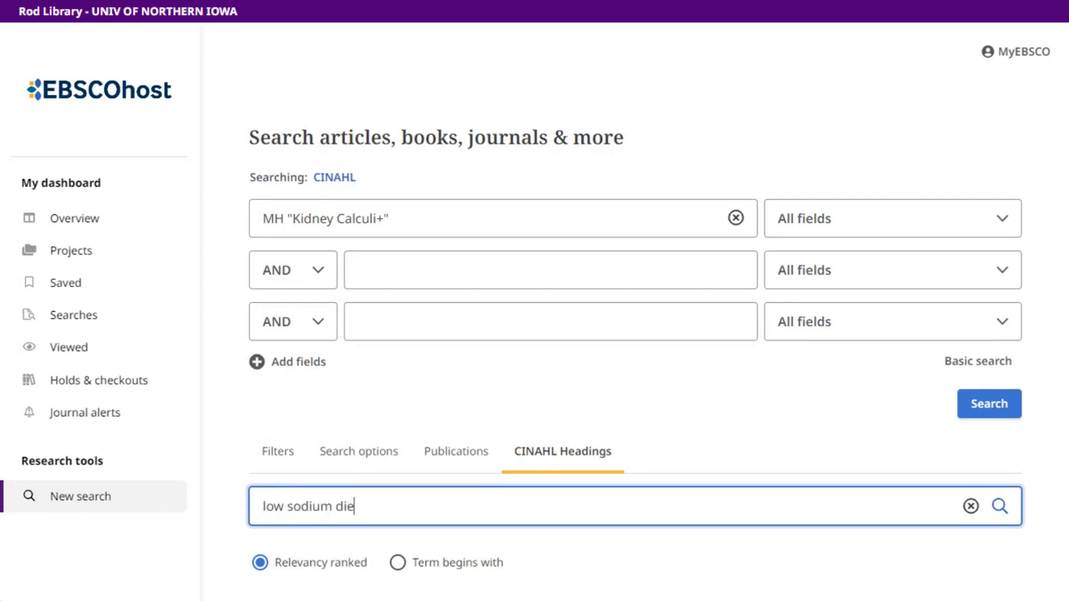
pyautogui.write('ts')
pyautogui.press('Return')
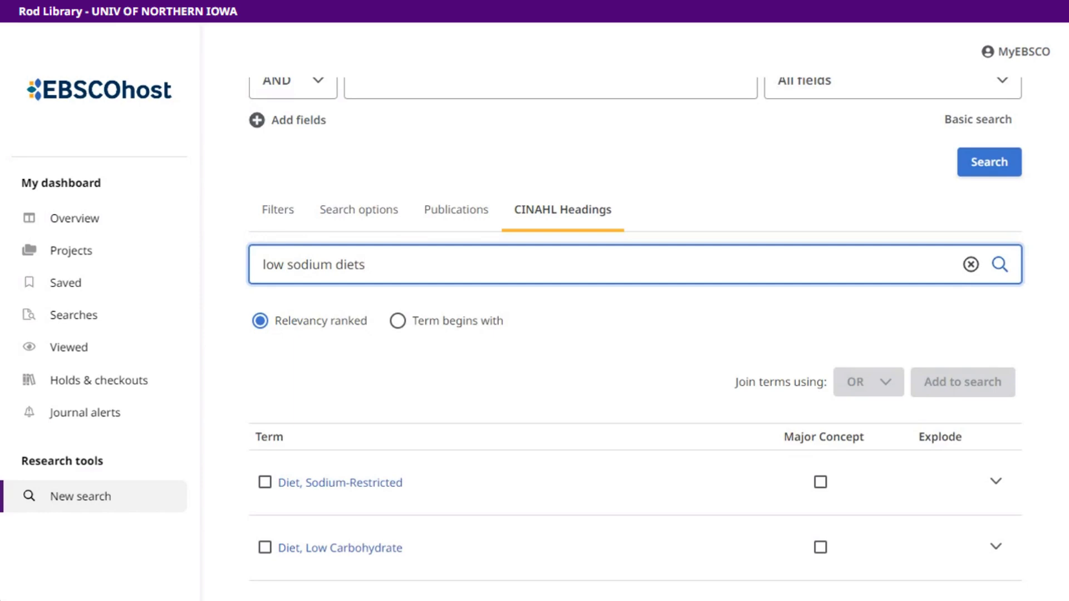
pyautogui.click(265, 483)
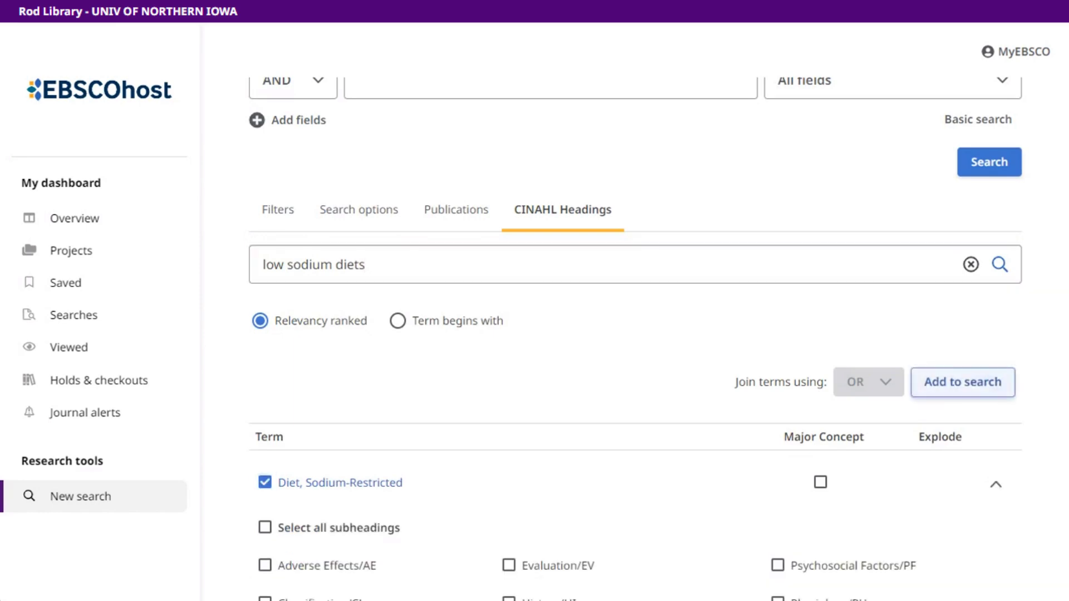
pyautogui.click(963, 382)
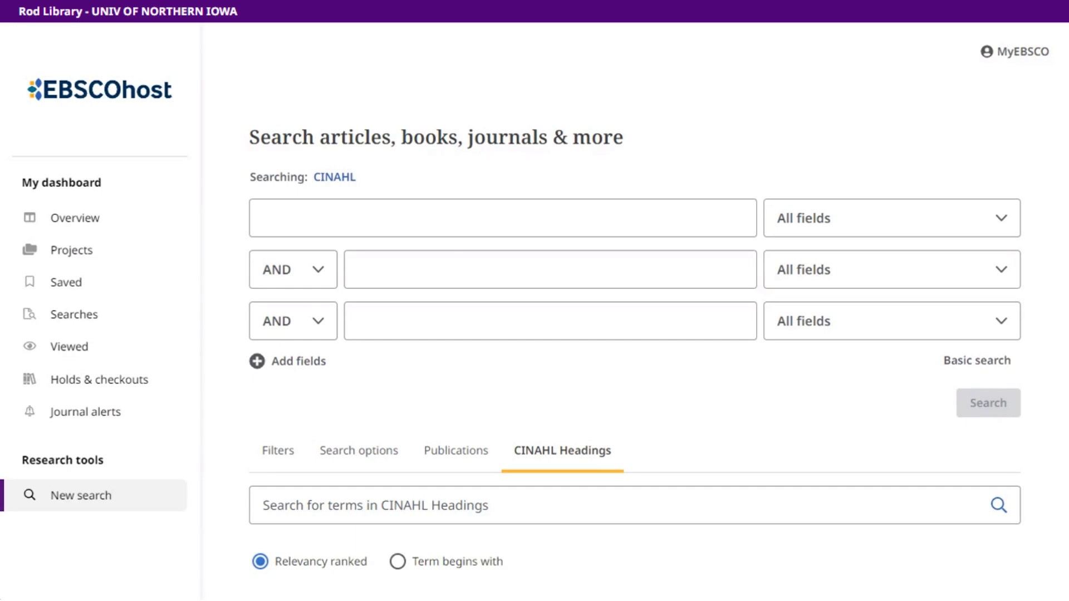
# Look up "Advil" in CINAHL Headings
pyautogui.click(634, 505)
pyautogui.write('Advil')
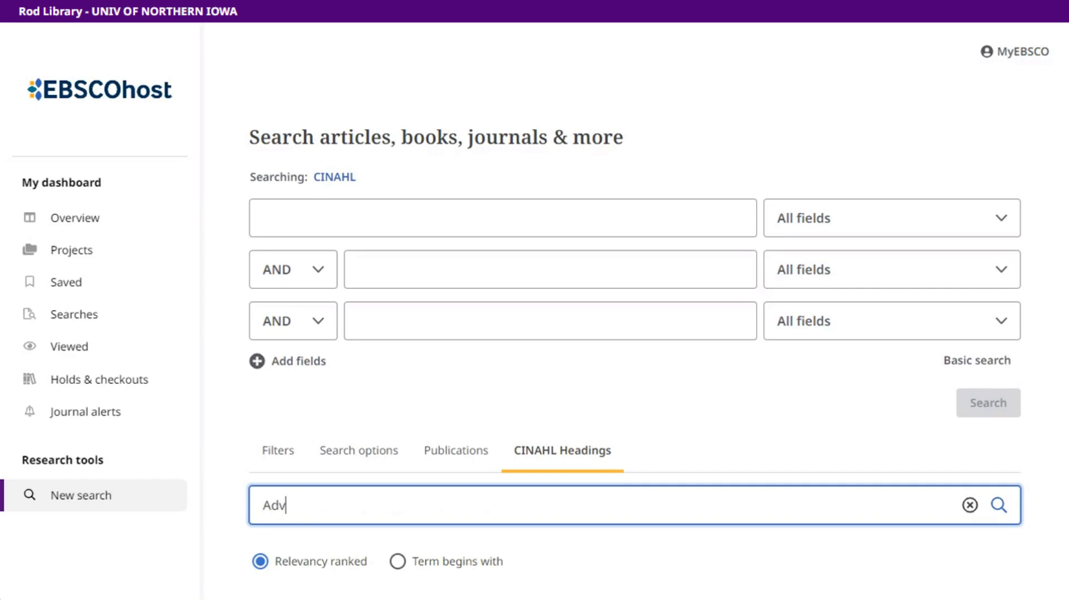
pyautogui.press('Return')
pyautogui.scroll(-4, 634, 334)
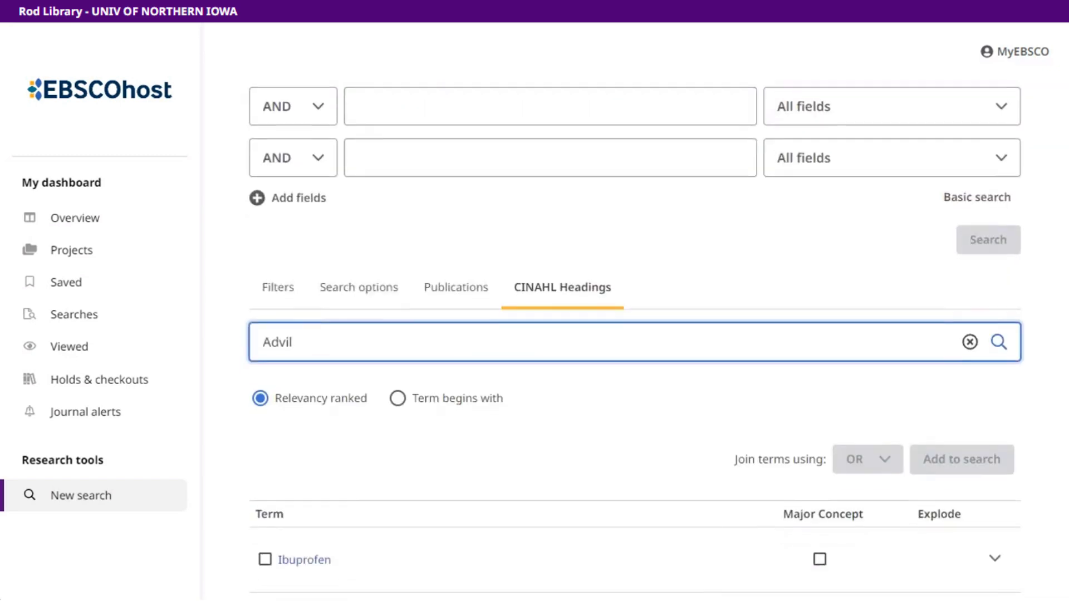